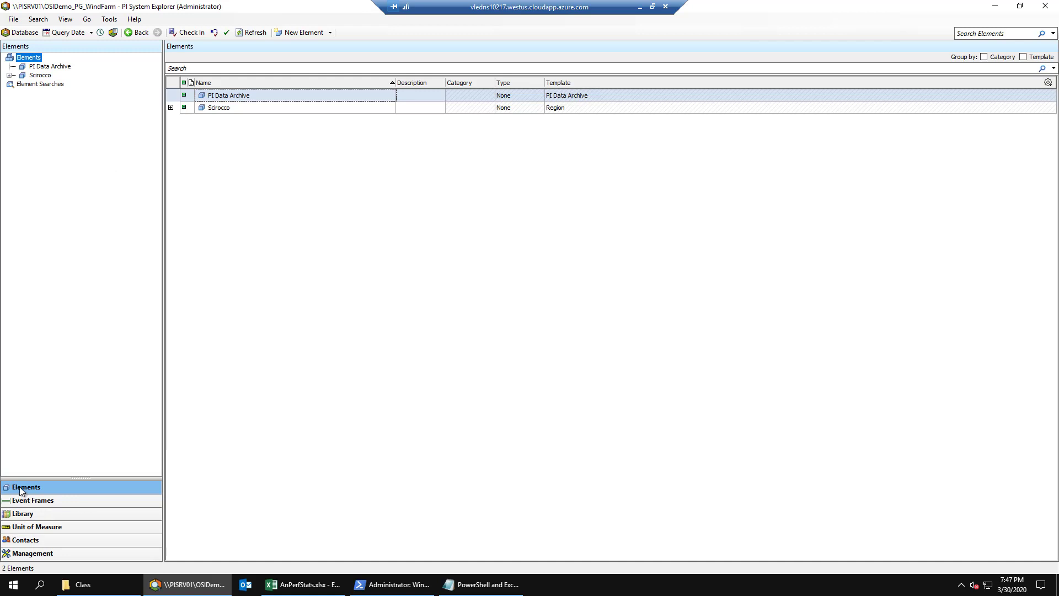
Expand Scirocco and Finisterre, then list turbine RB006's 26 attributes
click(9, 75)
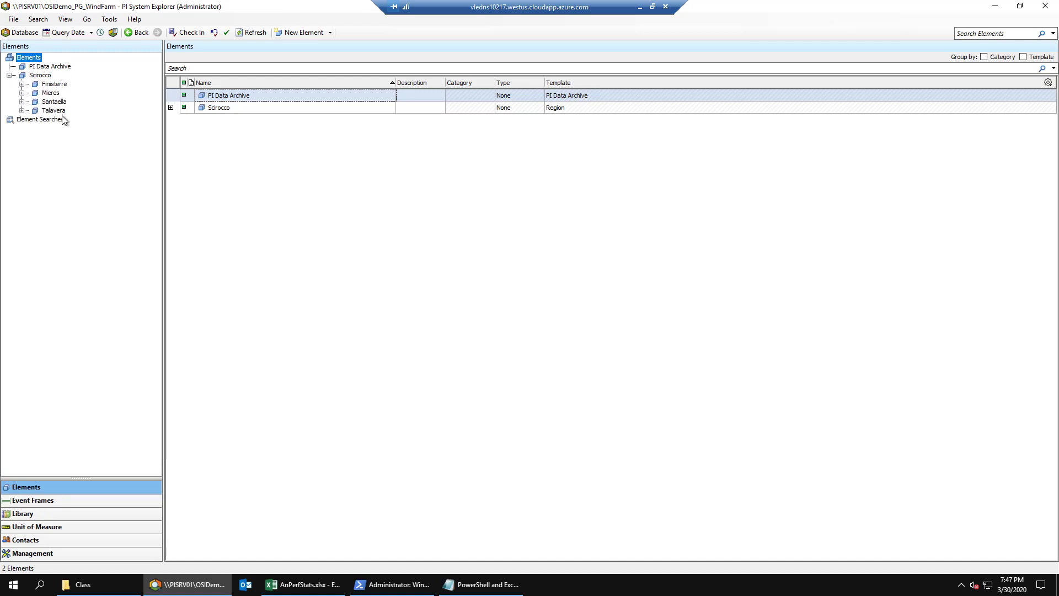
click(21, 85)
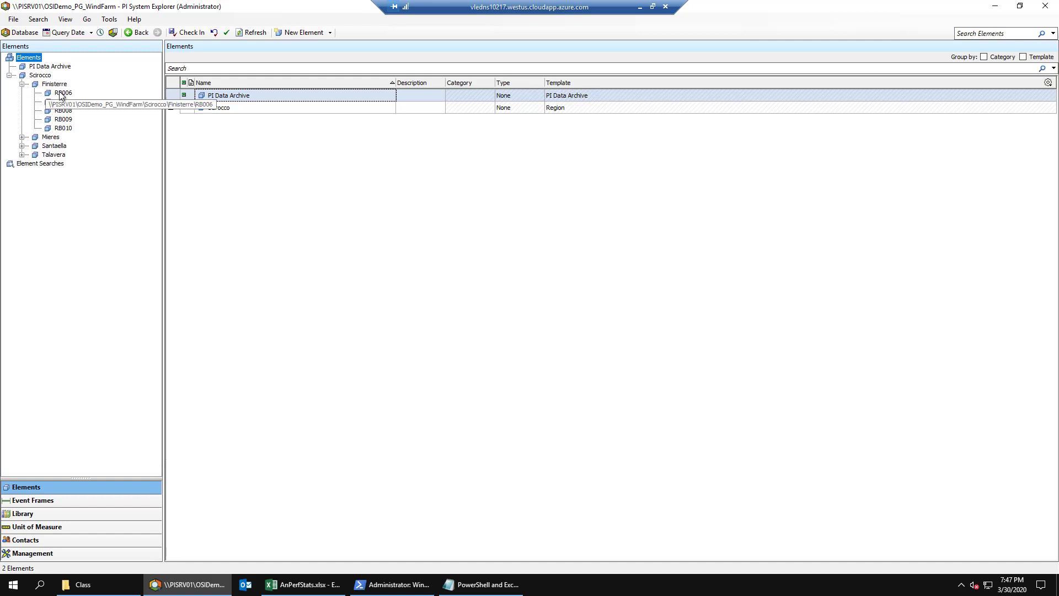
click(63, 93)
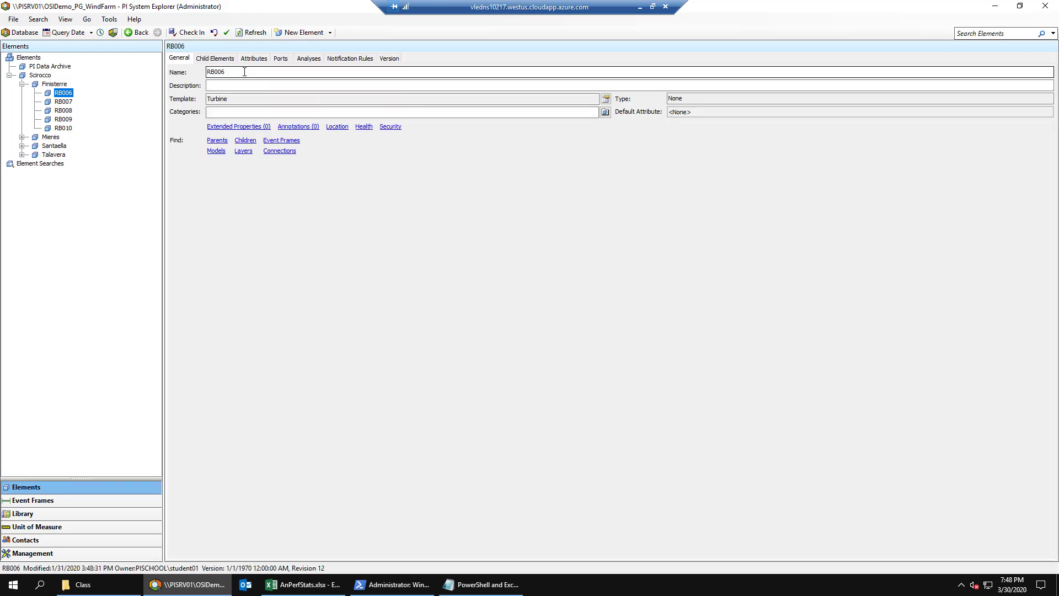
click(251, 61)
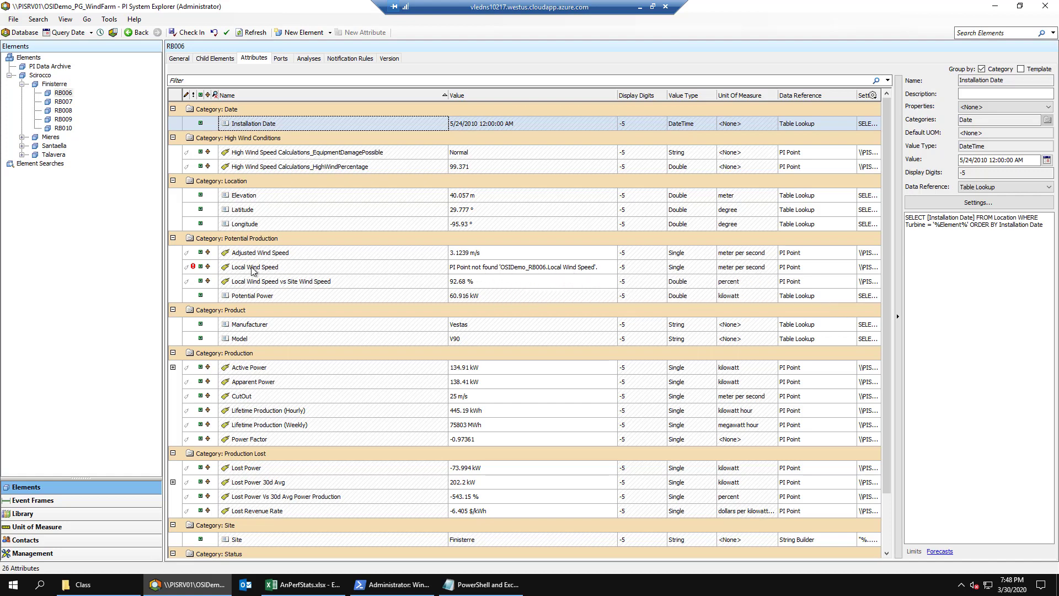
Mark RB006's Local Wind Speed attribute as Excluded and check in the change
click(303, 268)
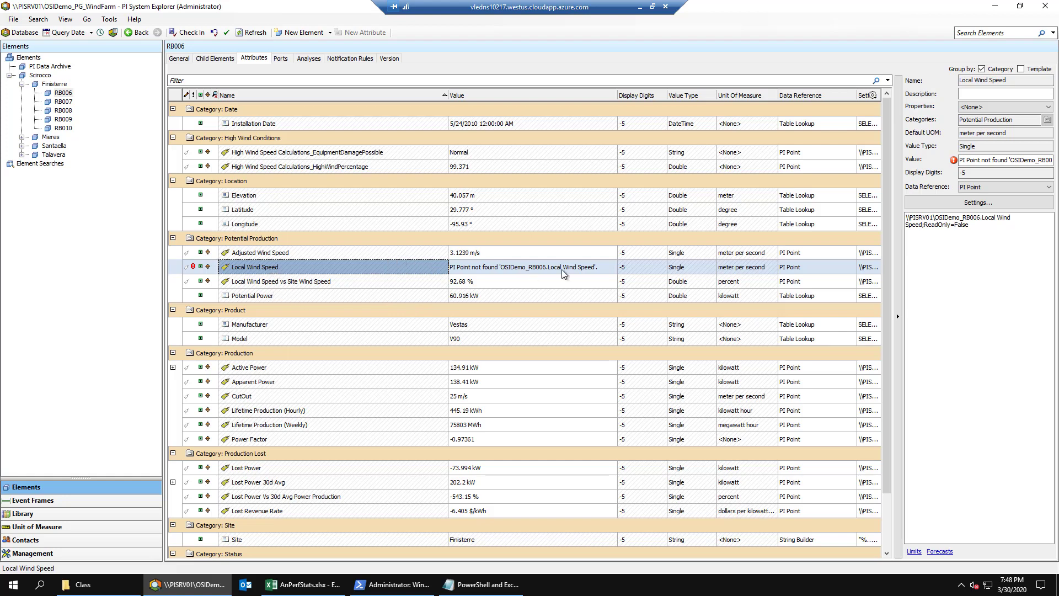
click(972, 111)
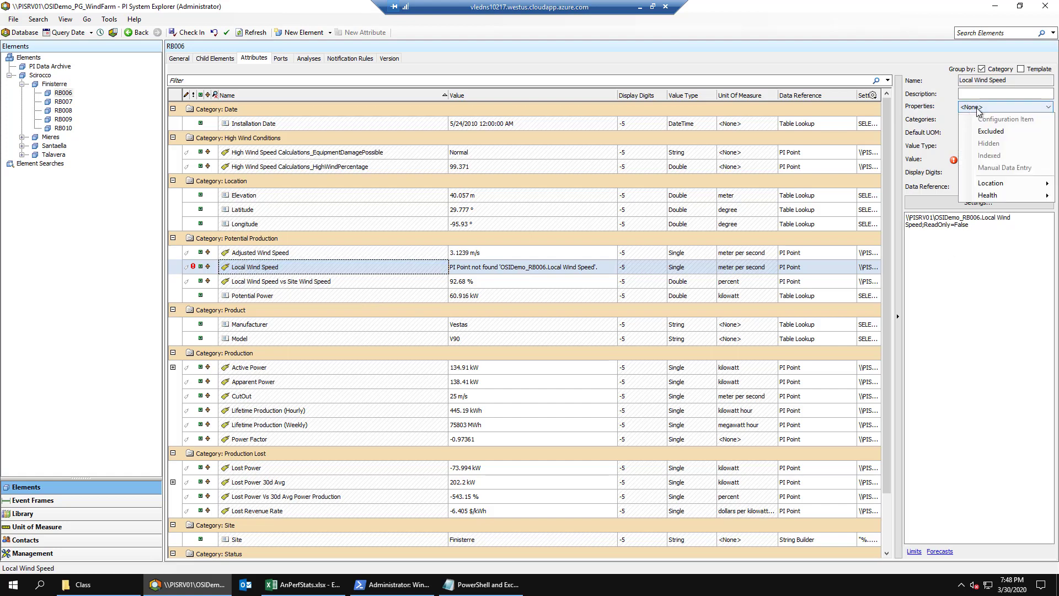
click(1000, 137)
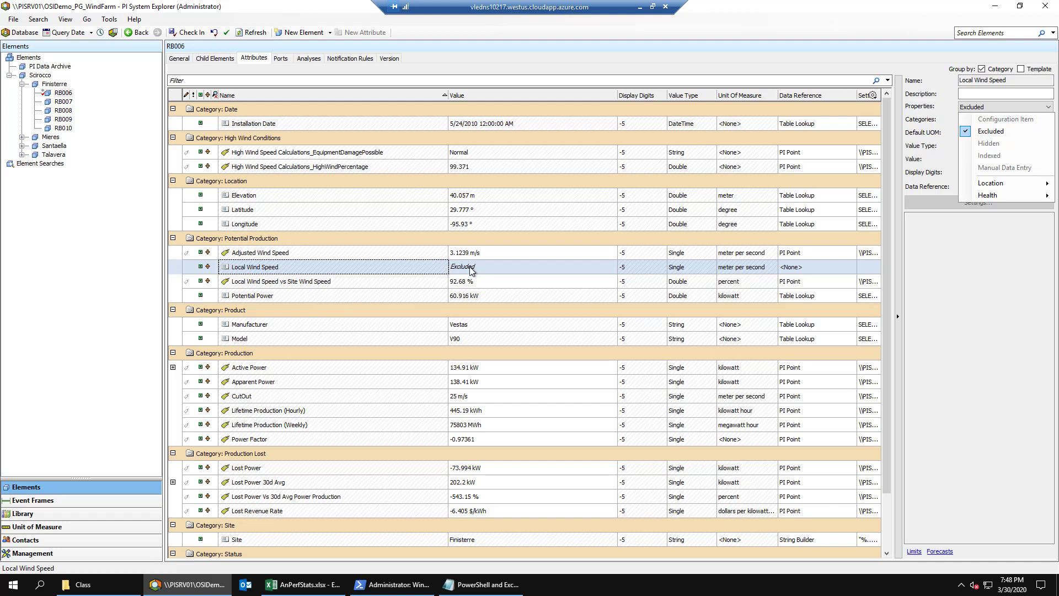
click(393, 271)
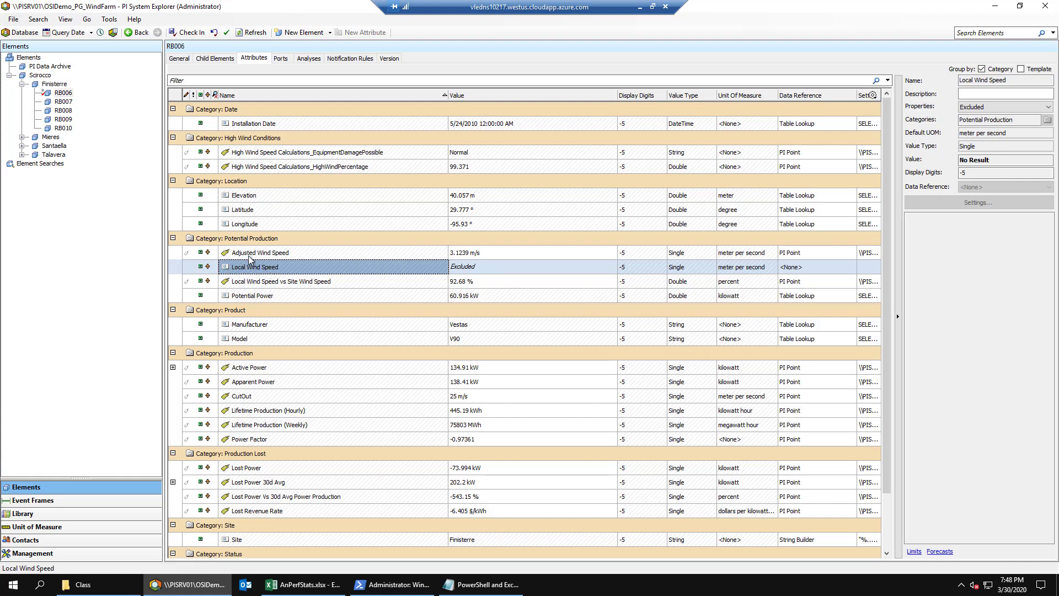
click(184, 37)
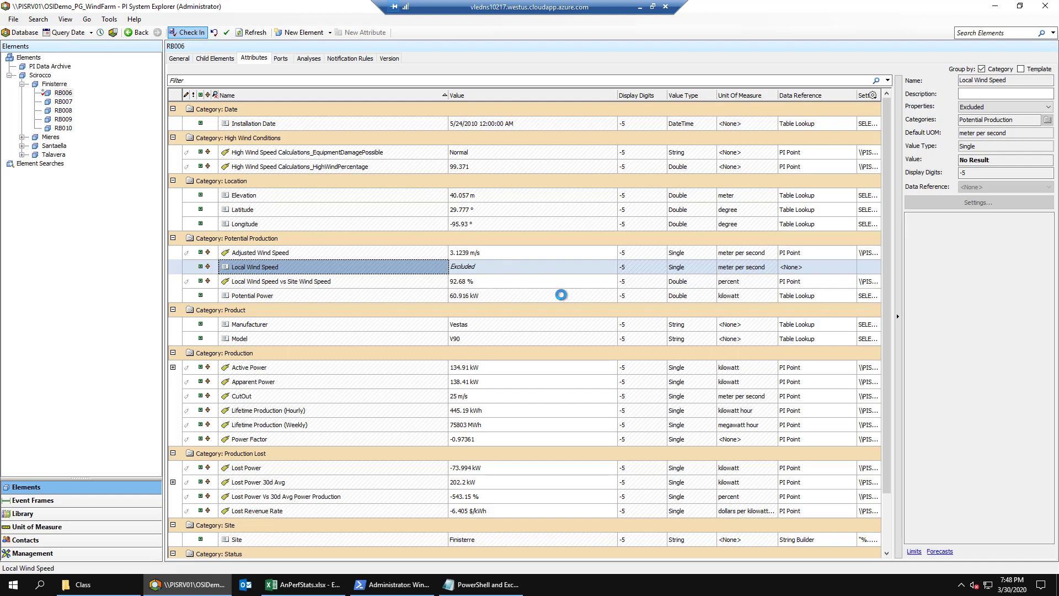
click(724, 418)
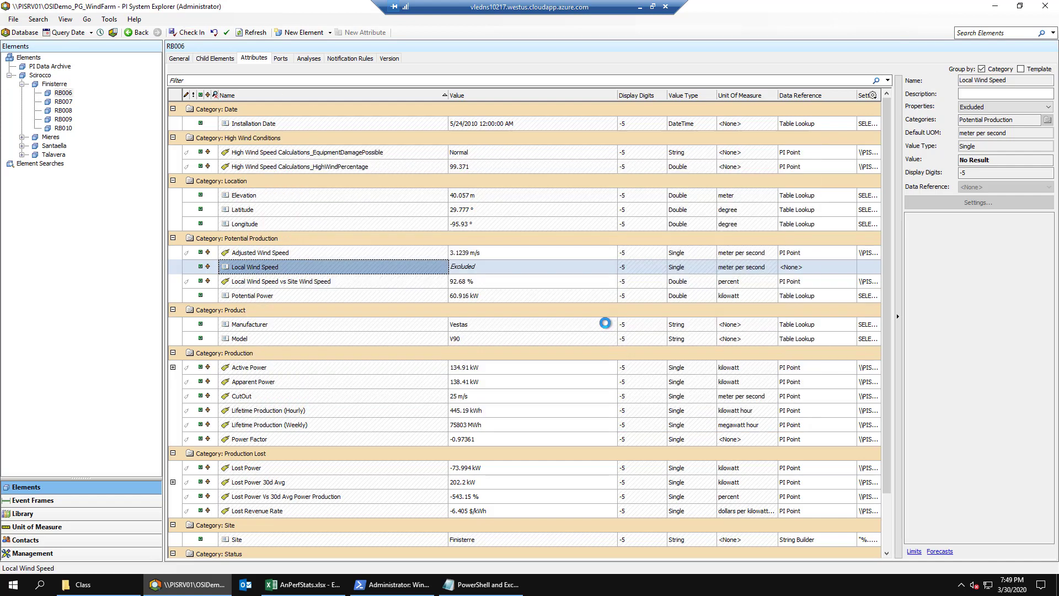
Show RB006's Local Wind Speed vs Site Wind Speed analysis in an enlarged Analyses list
click(304, 64)
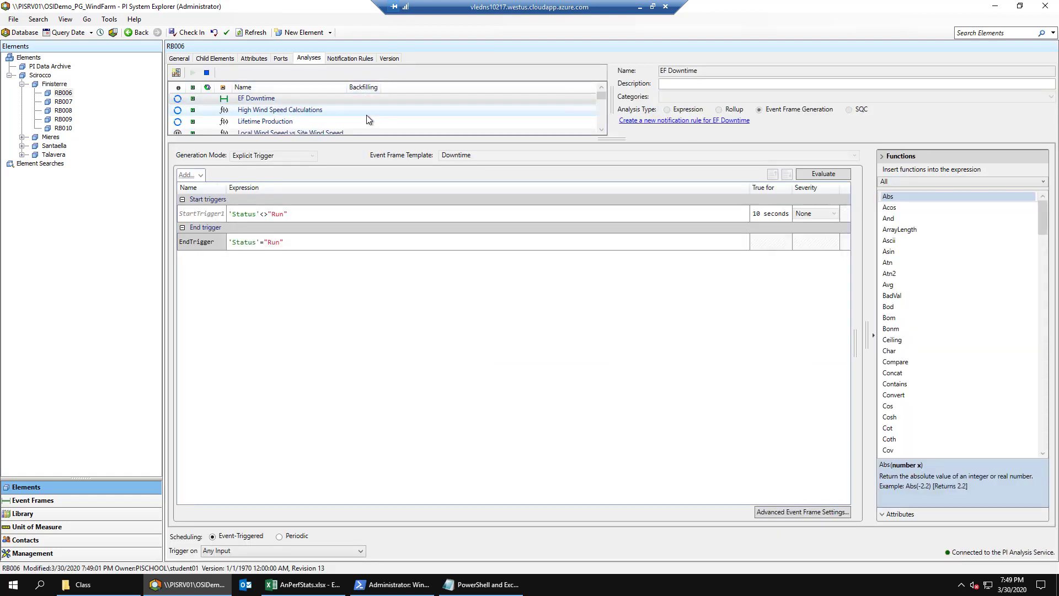
drag(397, 141, 395, 212)
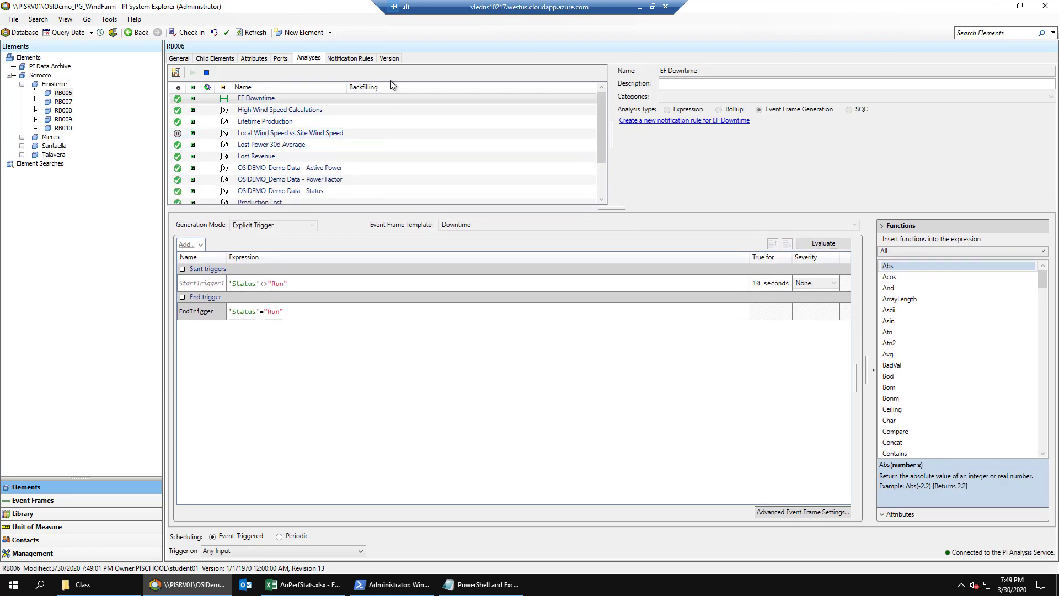
click(281, 137)
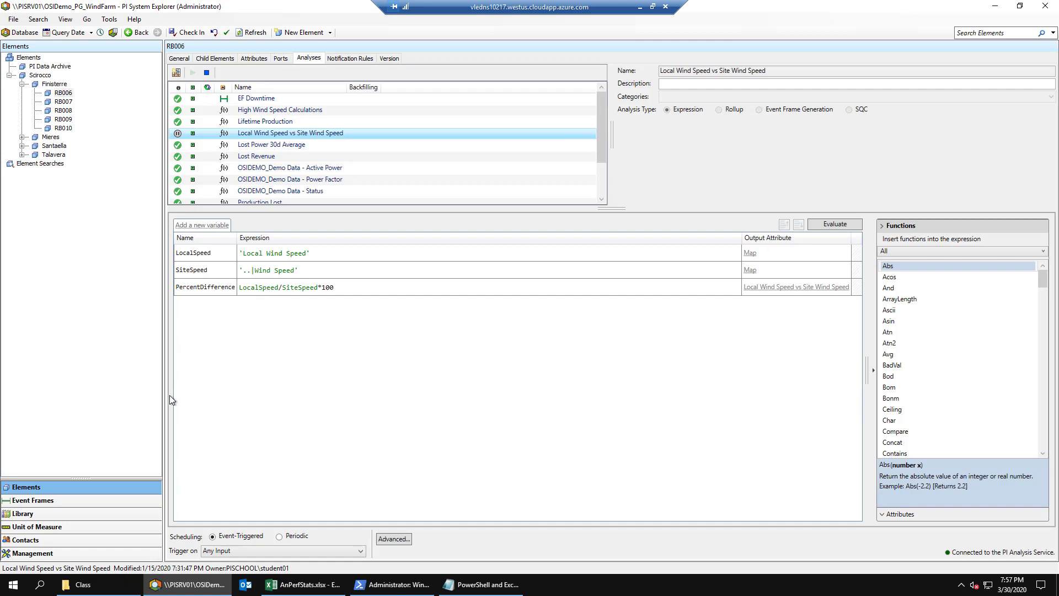
In the Library, show the Turbine template's Local Wind Speed vs Site Wind Speed analysis template
click(26, 514)
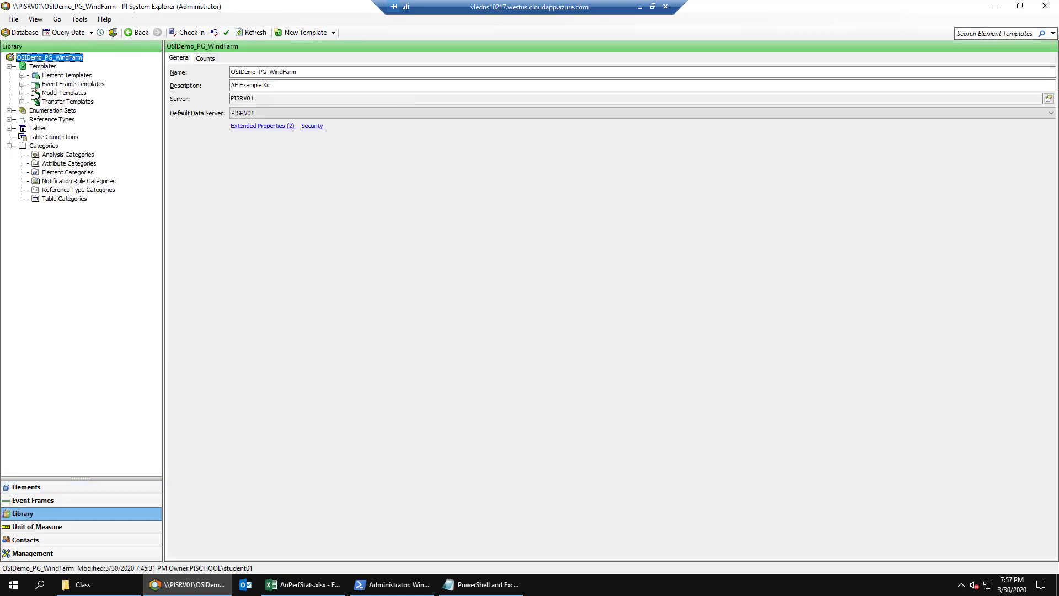
click(22, 74)
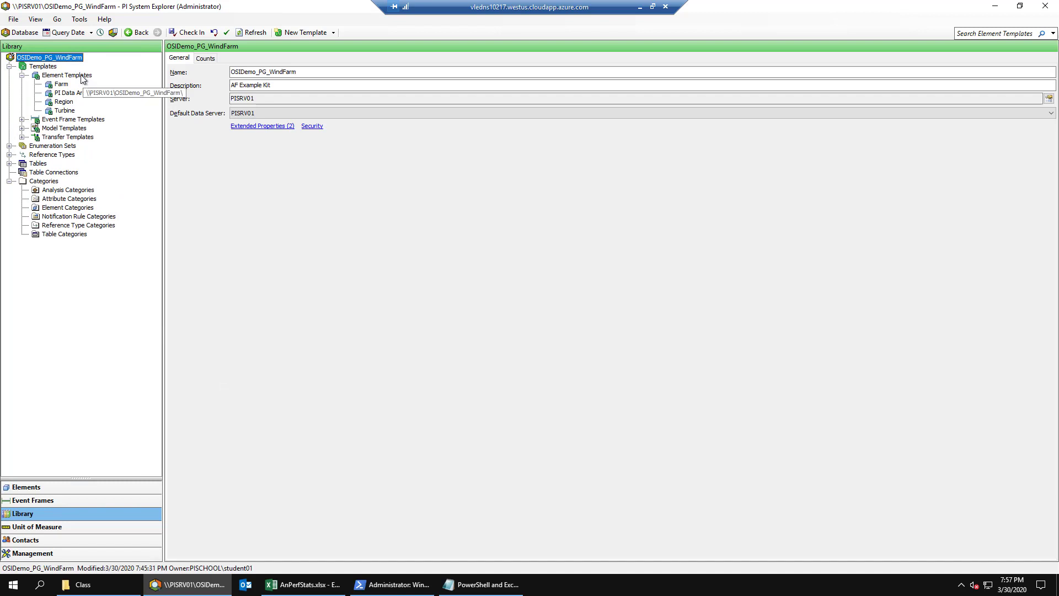
click(67, 110)
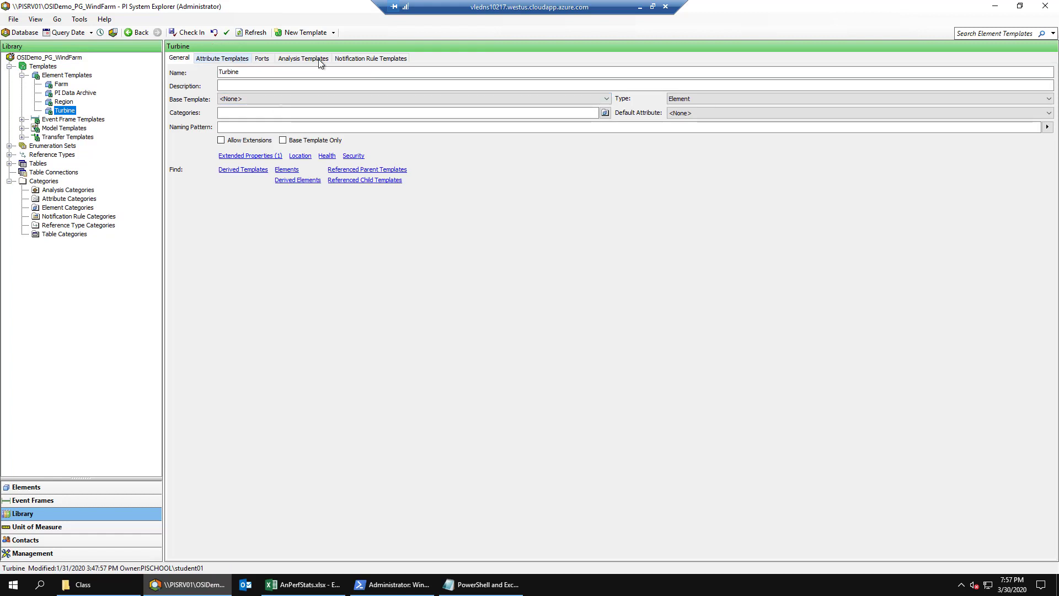
click(307, 59)
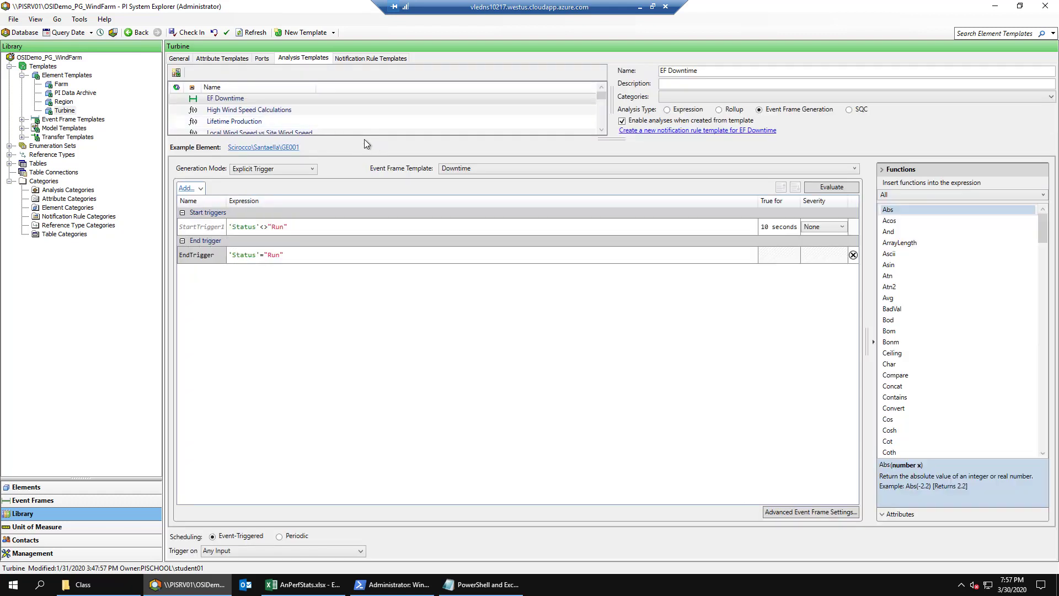
scroll(275, 111, down, 1)
click(271, 98)
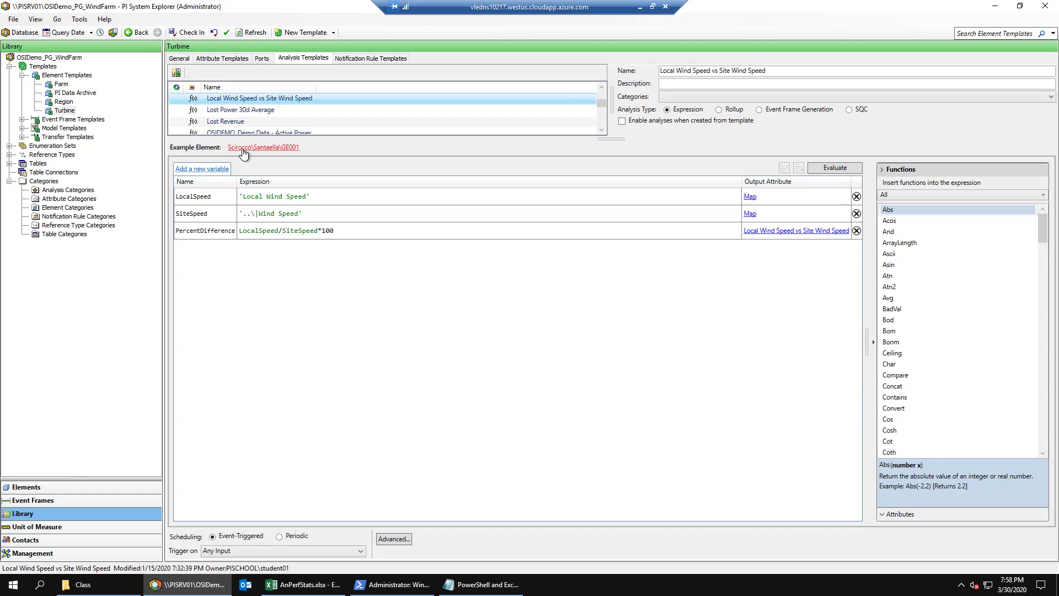
Preview the analysis template's 7057 evaluations and page through the Comm Fail and Calc Failed rows
right_click(282, 99)
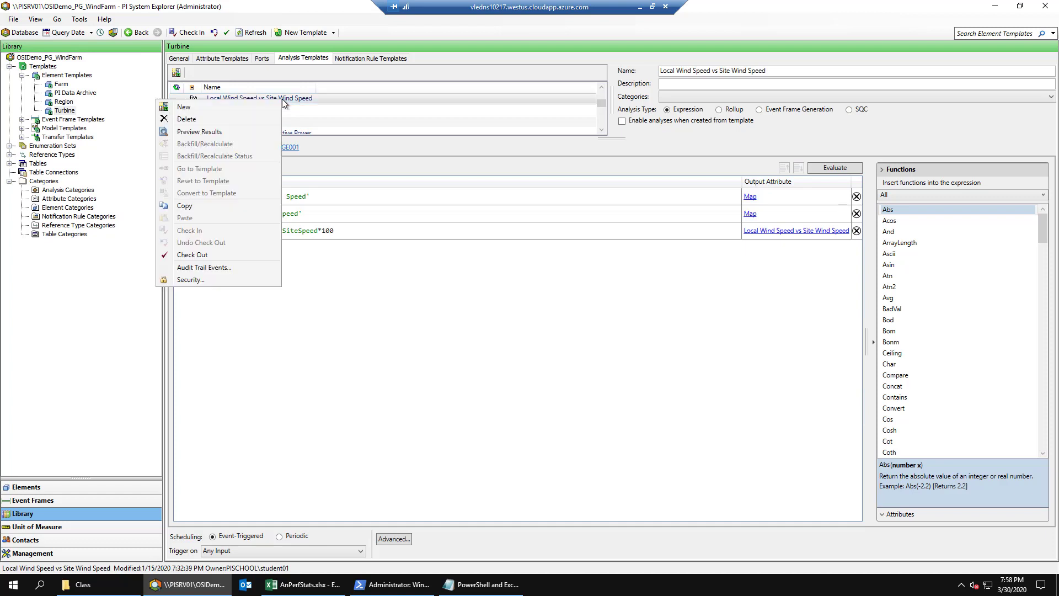
click(236, 132)
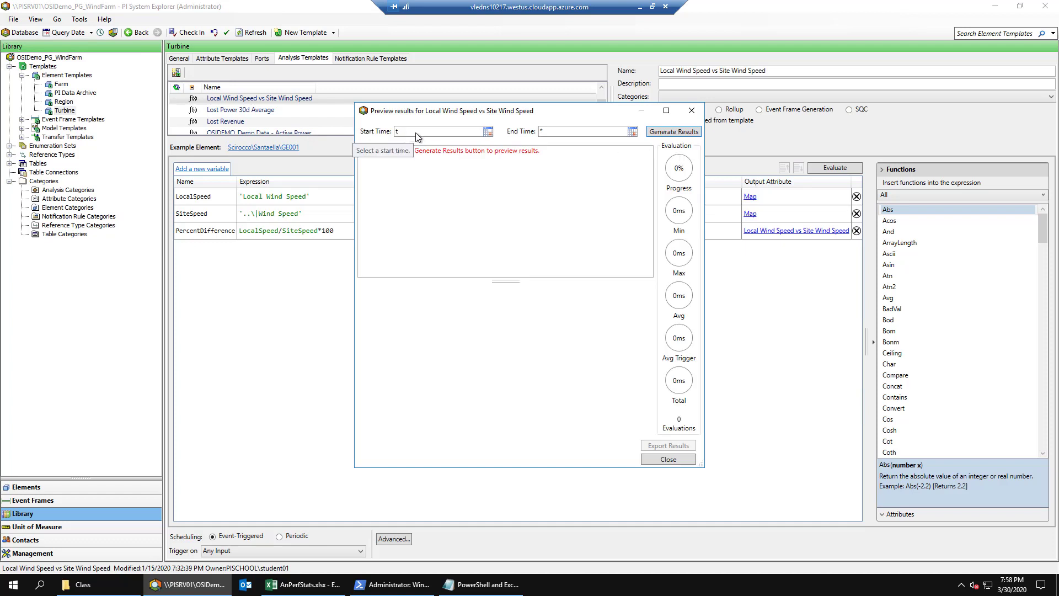
click(674, 132)
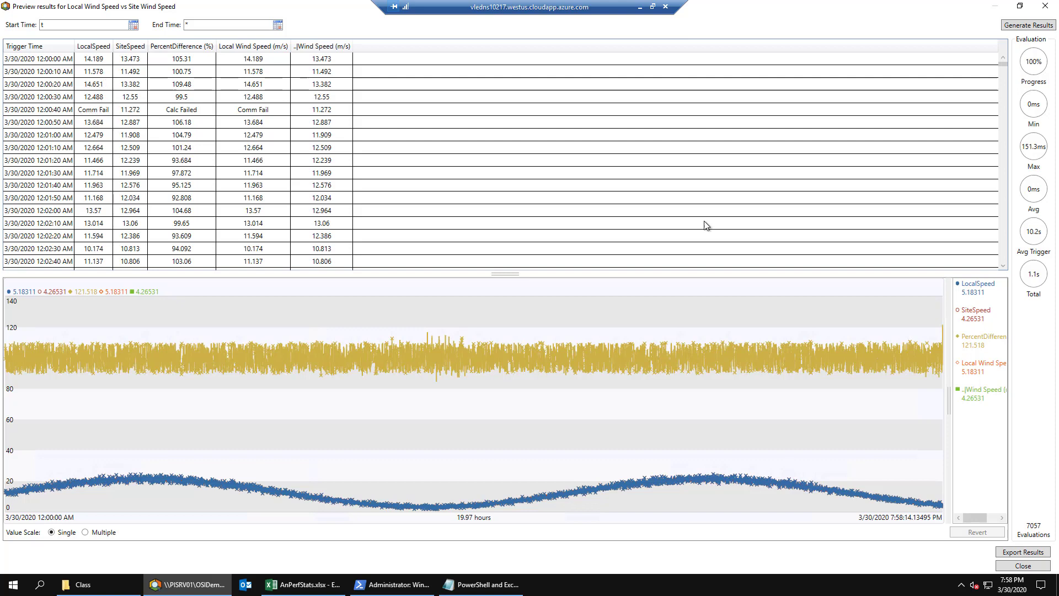
click(1003, 256)
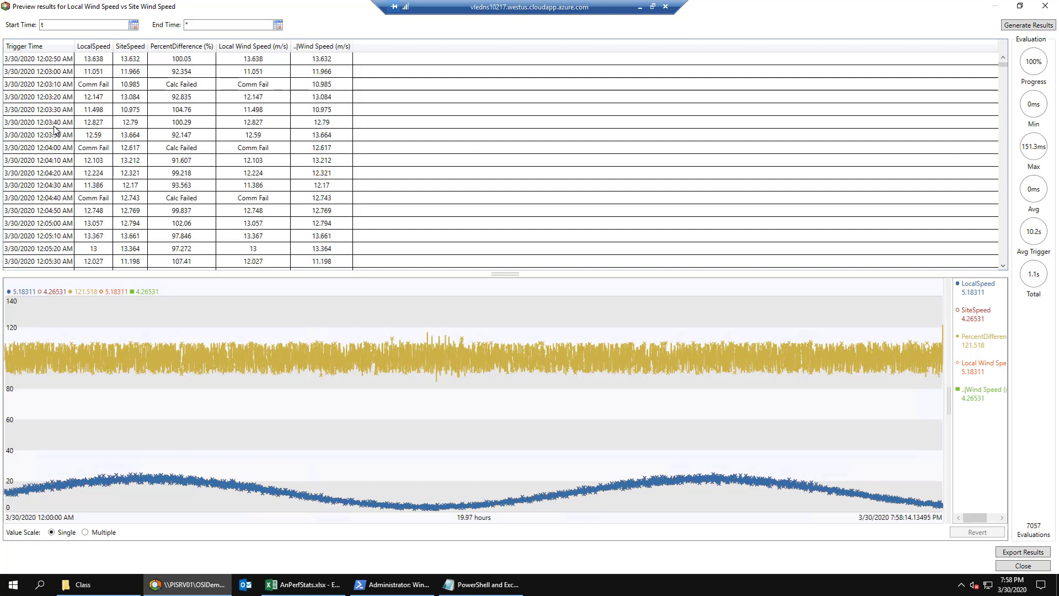
key(Page_Down)
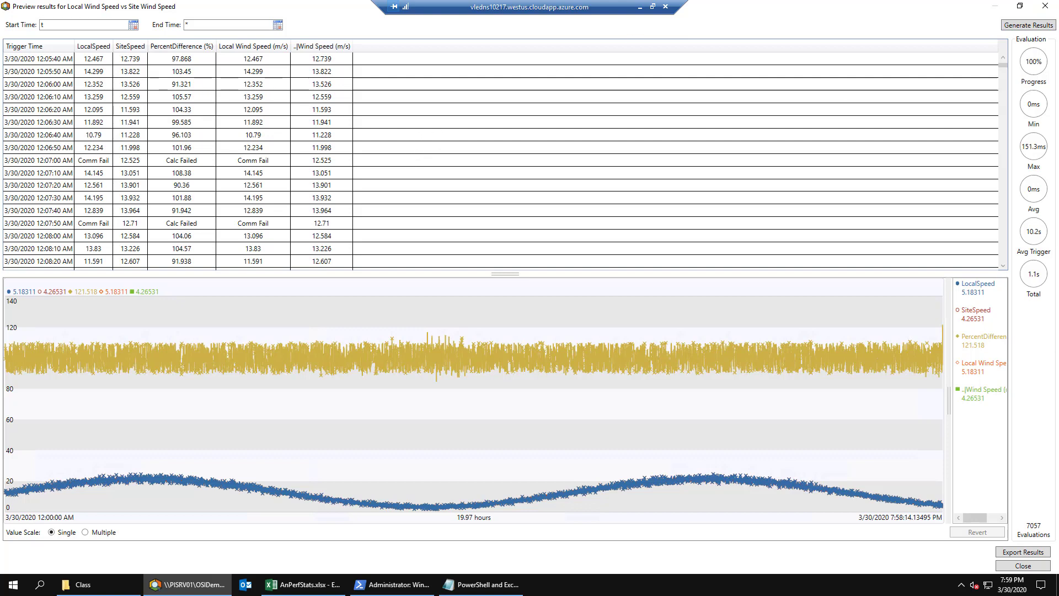
Set LocalSpeed to IF BadVal('Local Wind Speed') THEN Exit() ELSE 'Local Wind Speed'
click(1046, 6)
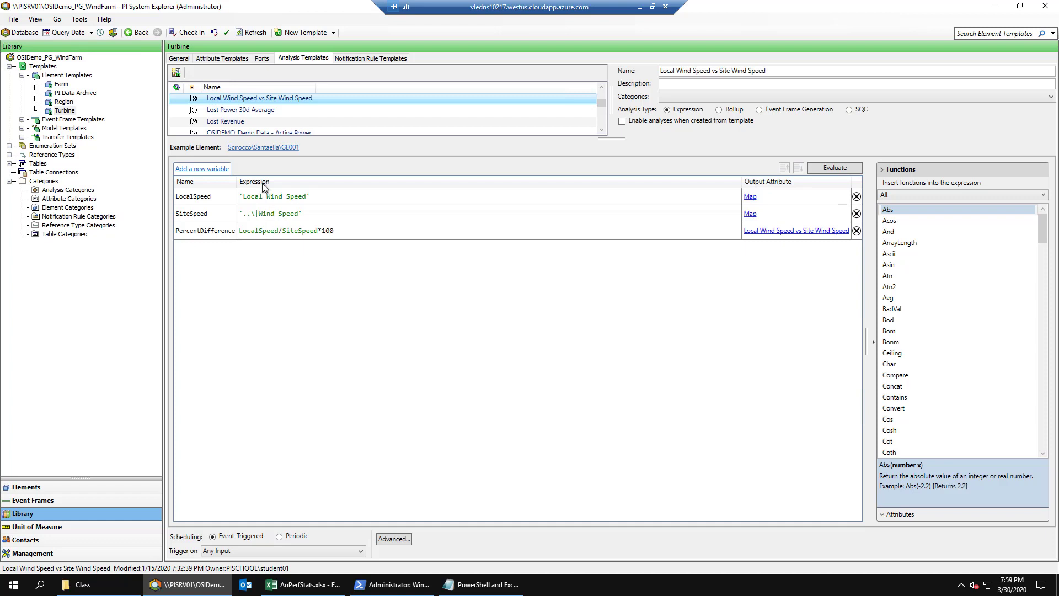
click(251, 200)
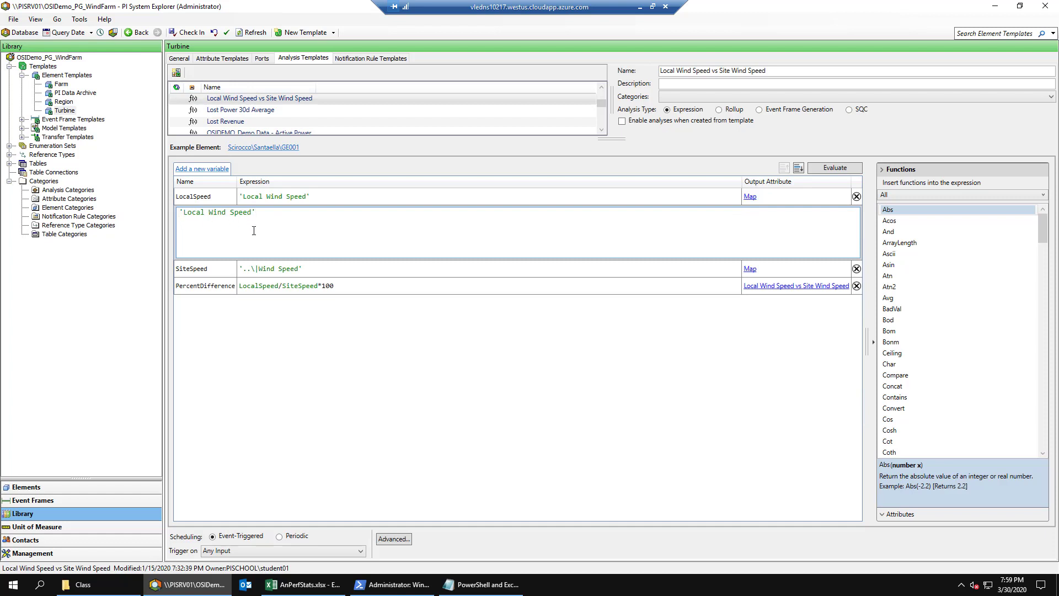
text(IF BadV)
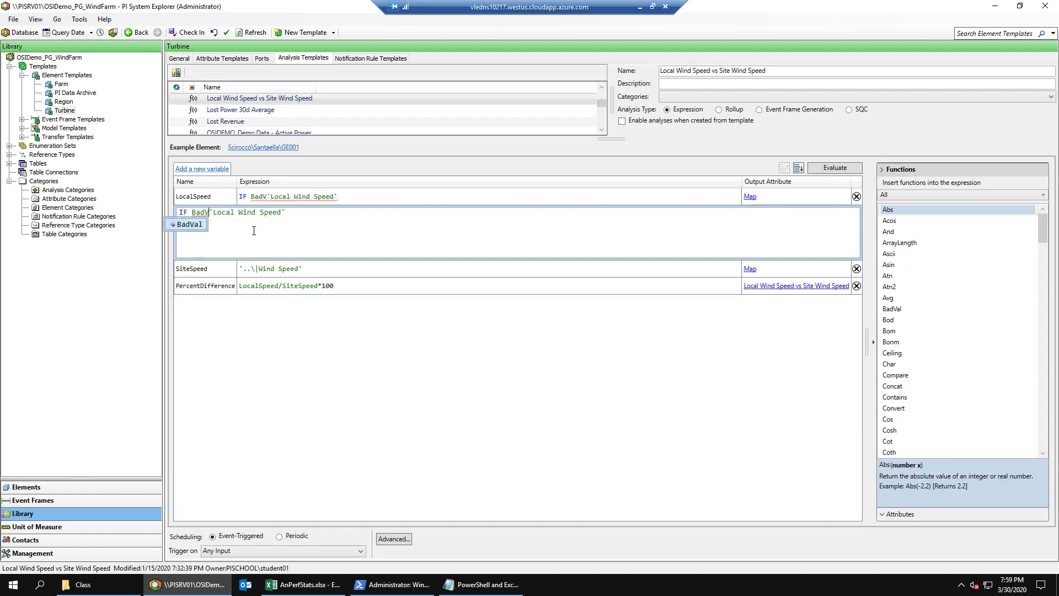
text(al('Local Wind Speed')
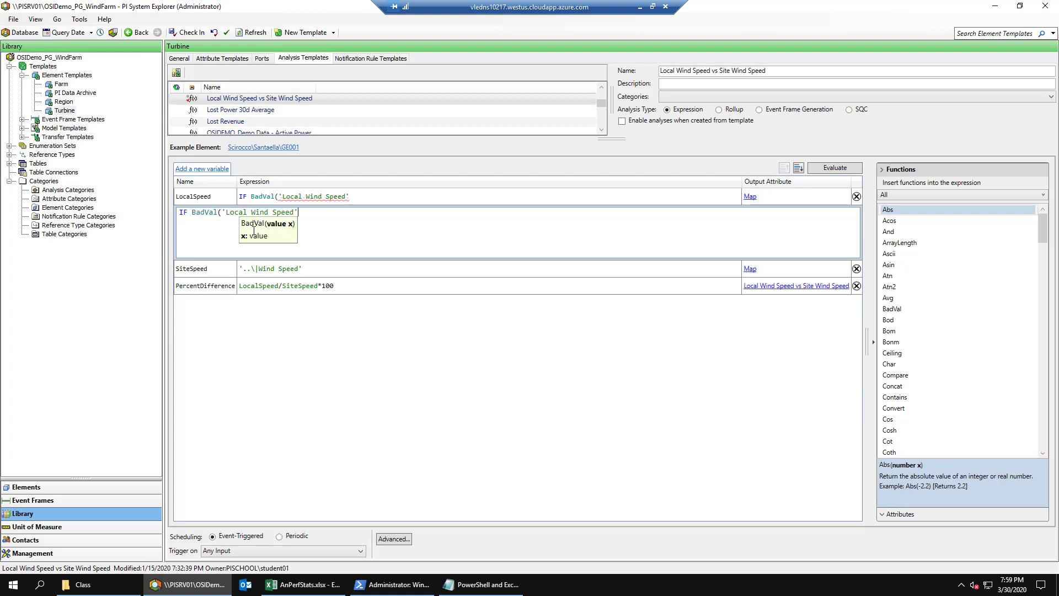
text() T)
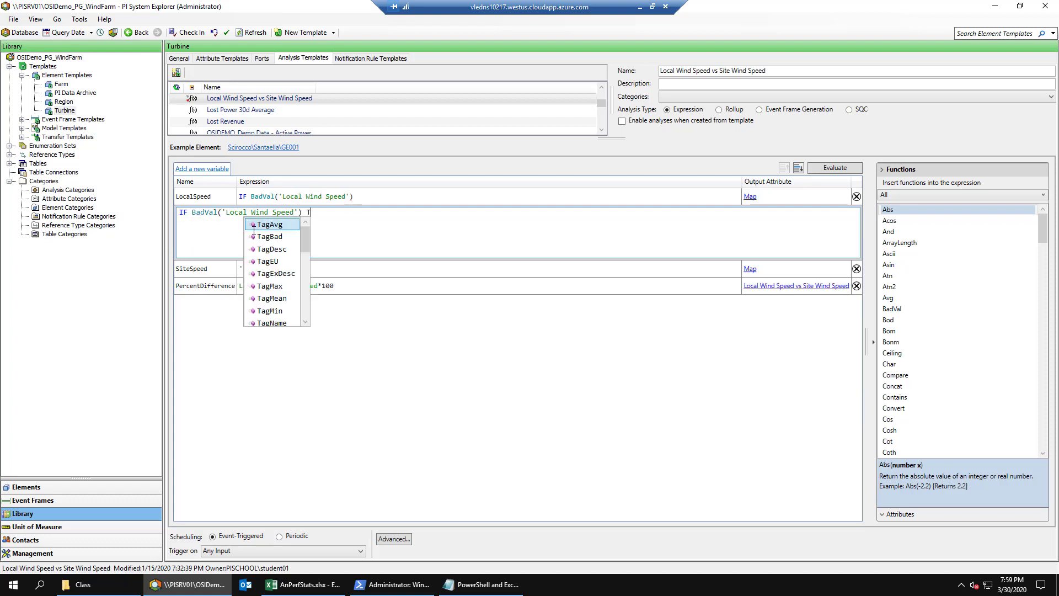
text(HEN Exit() ELSE 'Local)
key(Return)
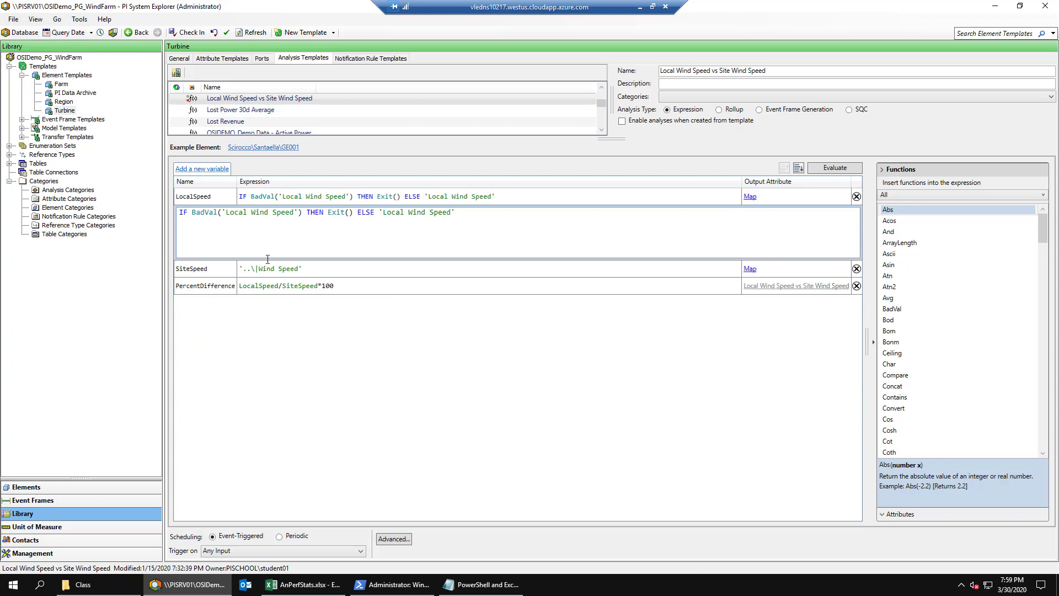
click(354, 360)
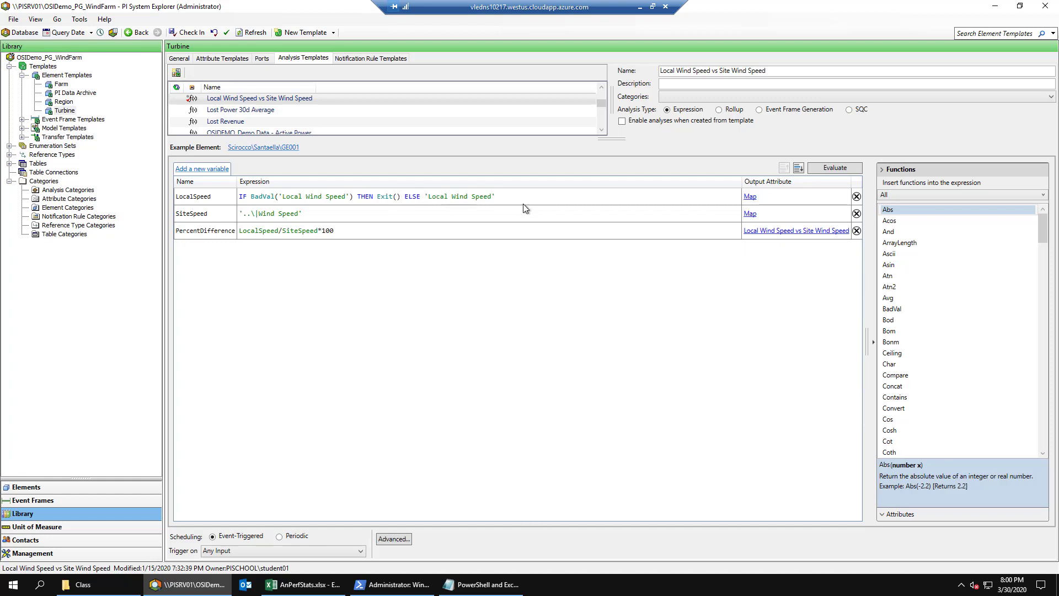
Evaluate the analysis and regenerate the preview: 7069 evaluations, Comm Fail rows now blank
click(838, 171)
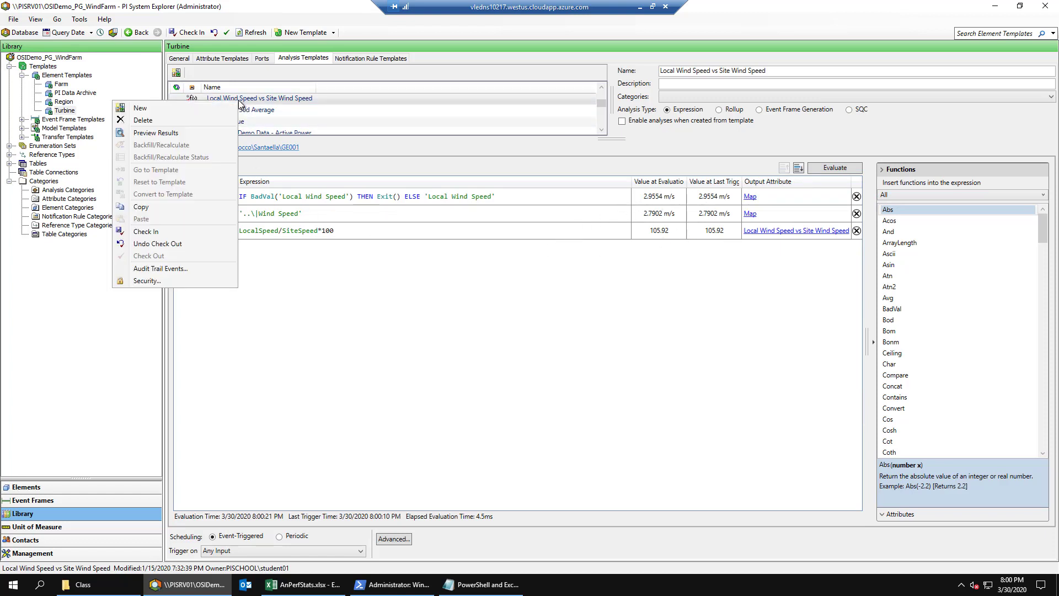
click(193, 132)
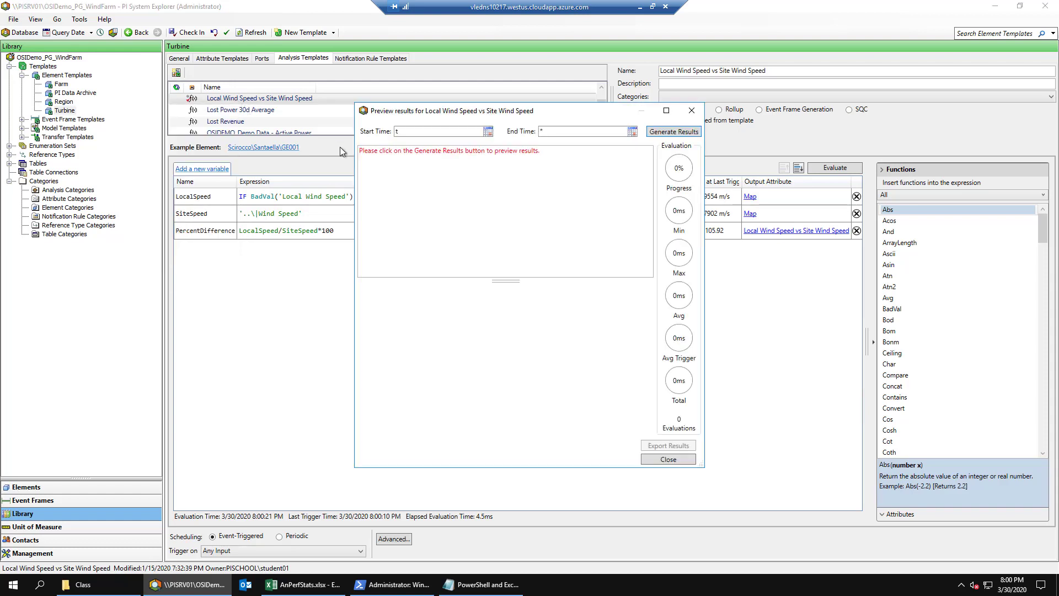
click(665, 111)
click(1039, 30)
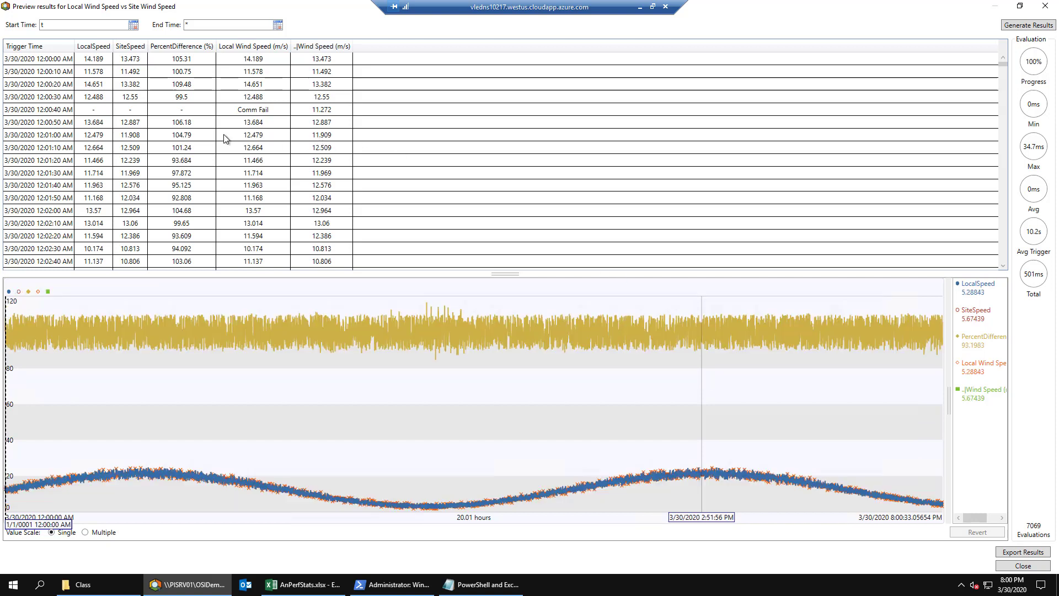
click(245, 112)
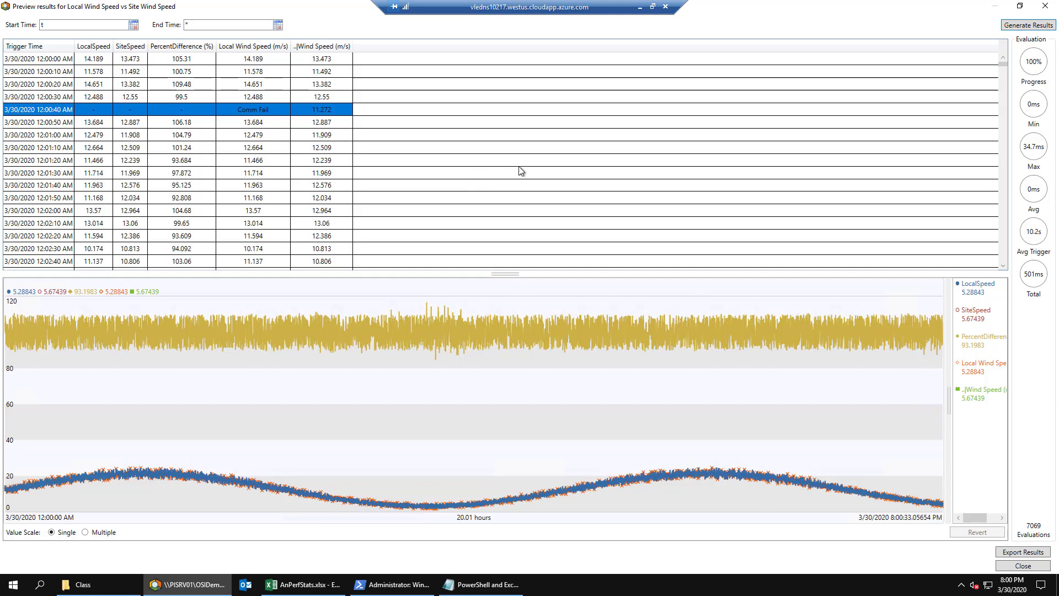
Close the results preview and check in the Local Wind Speed vs Site Wind Speed template
click(1045, 8)
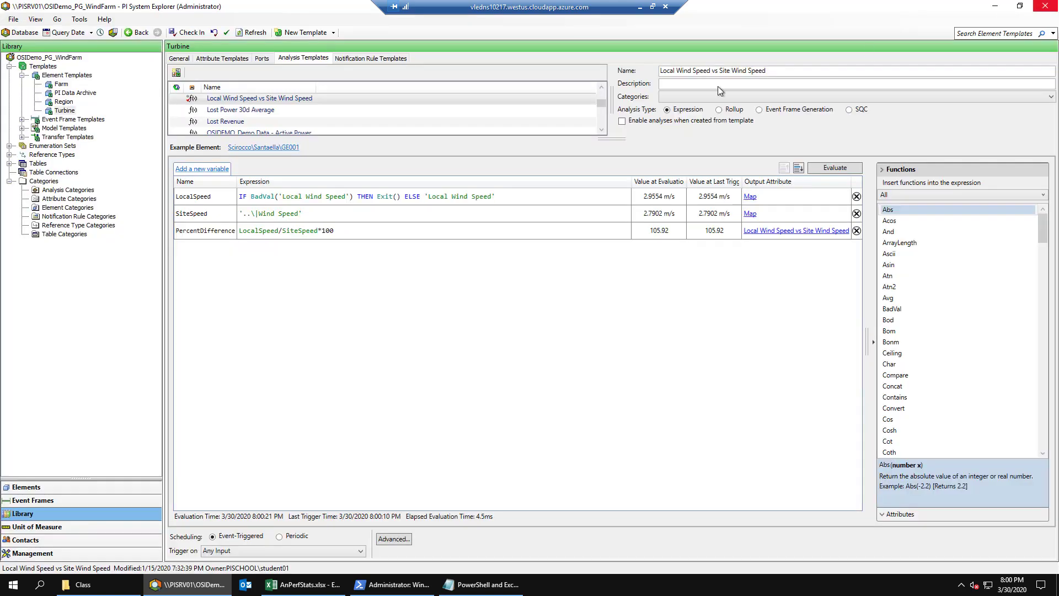
click(189, 34)
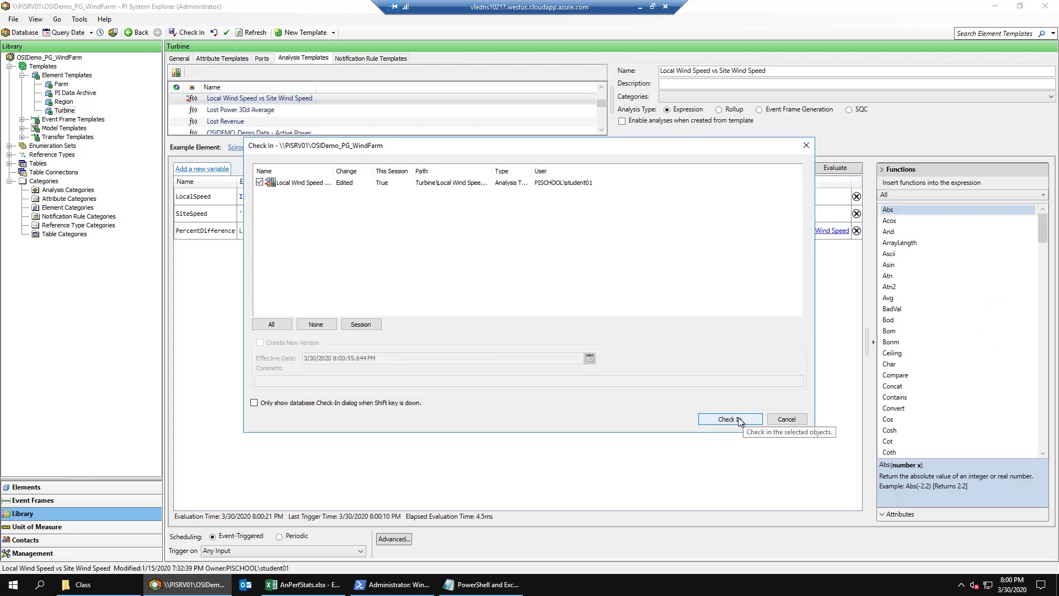
click(739, 420)
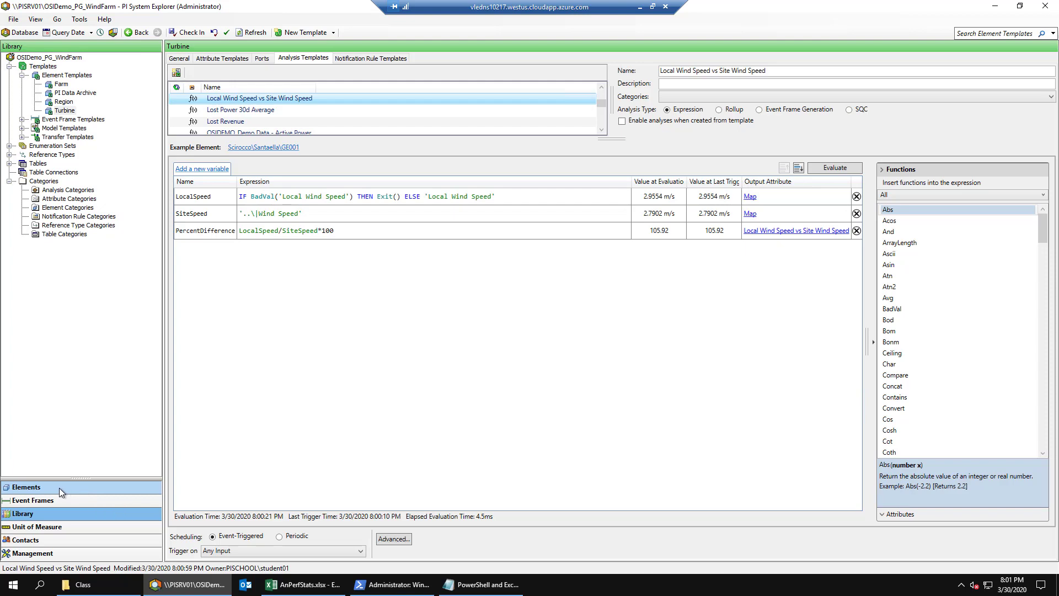
Back in Elements, evaluate RB006's analysis with the new BadVal LocalSpeed expression
click(128, 493)
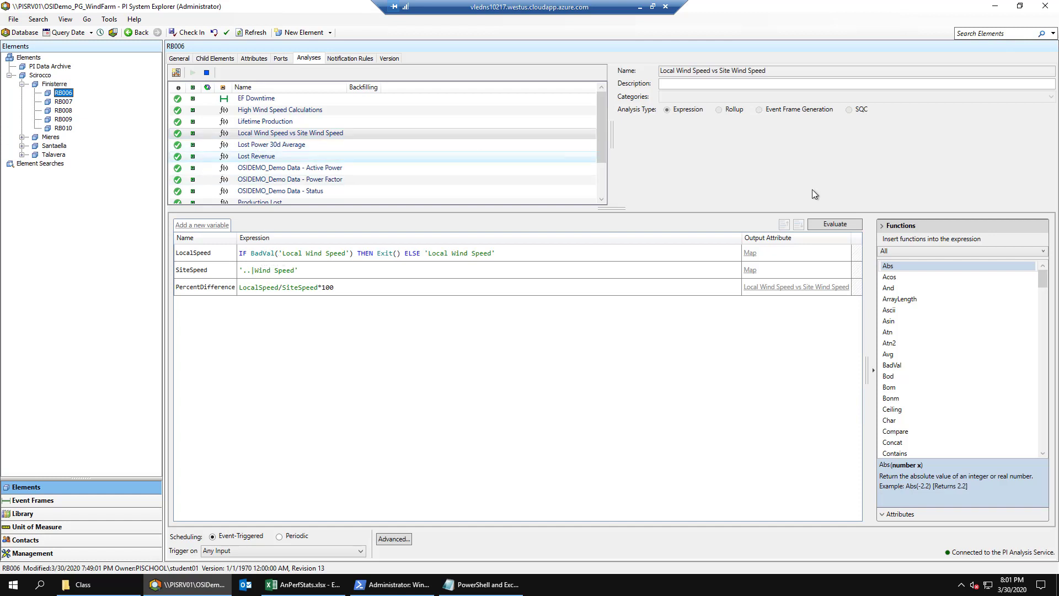
click(833, 223)
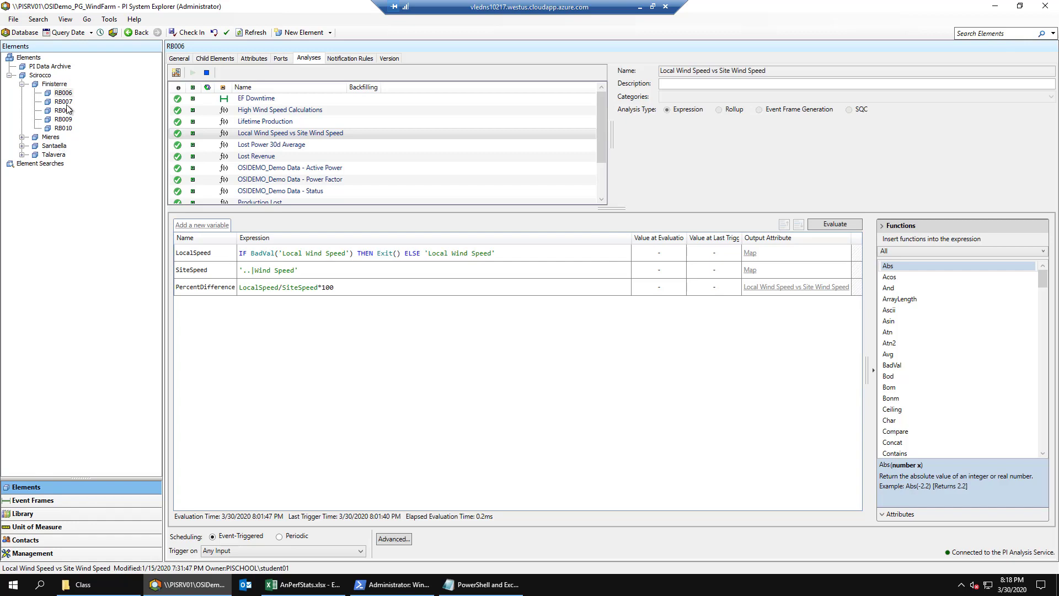
Show turbine RB007's attributes, where Local Wind Speed's PI Point is not found
click(64, 101)
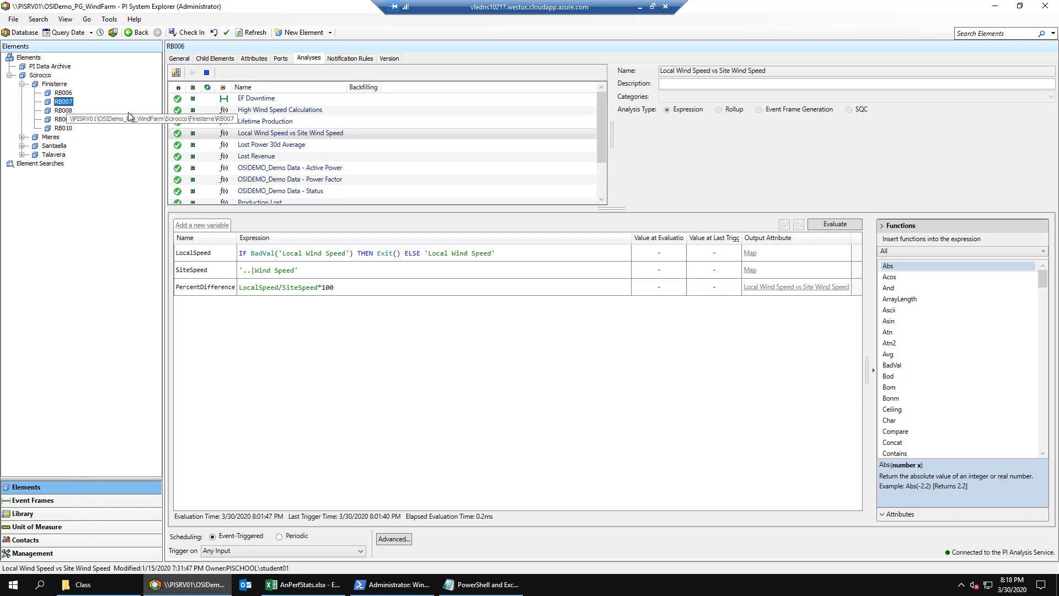
click(254, 59)
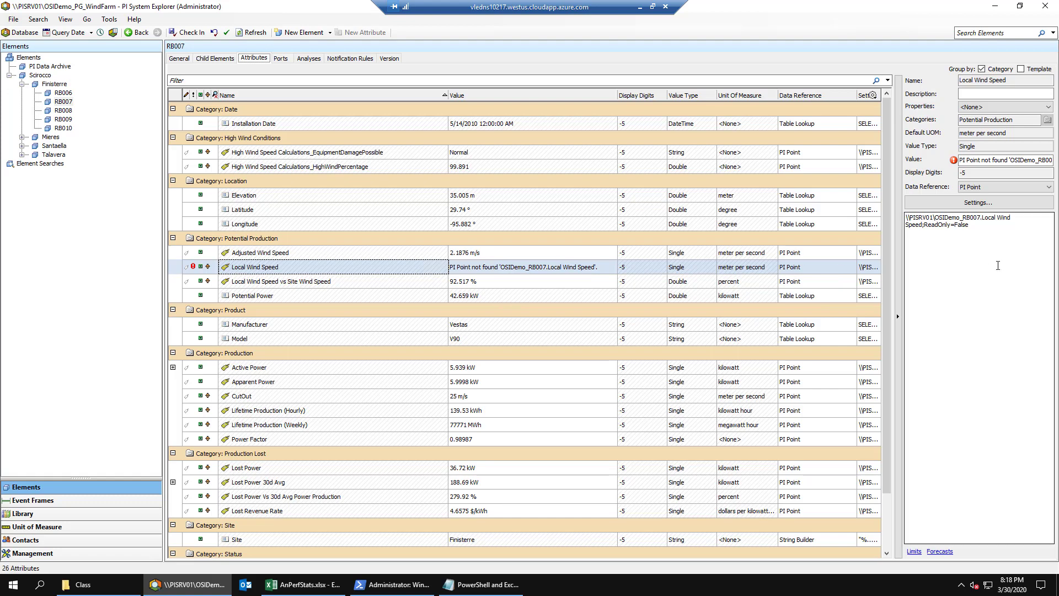
Point RB007's Local Wind Speed data reference at the NotApplicableTag PI Point
click(993, 205)
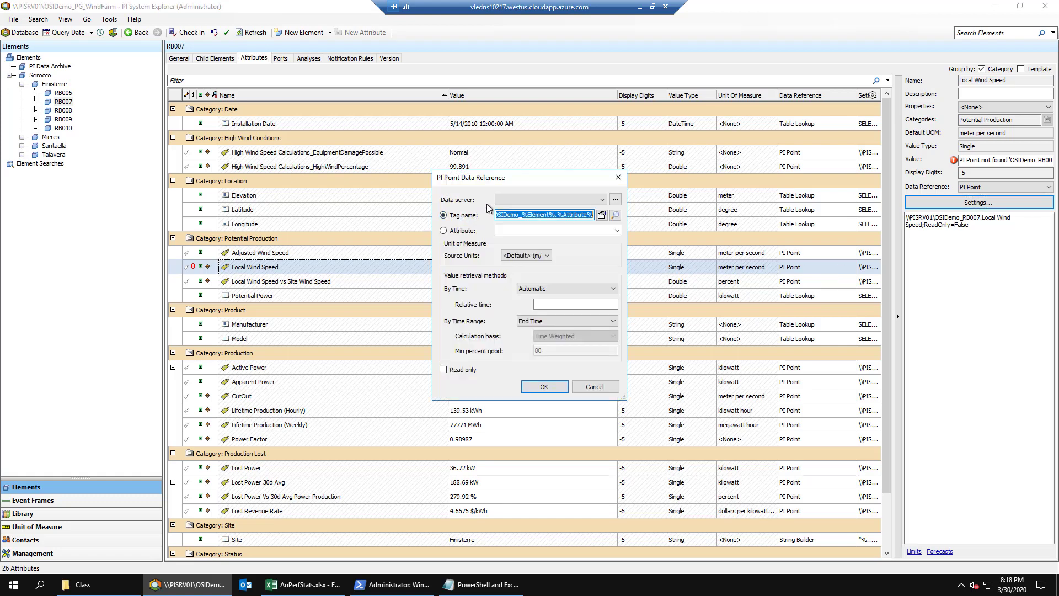
click(616, 215)
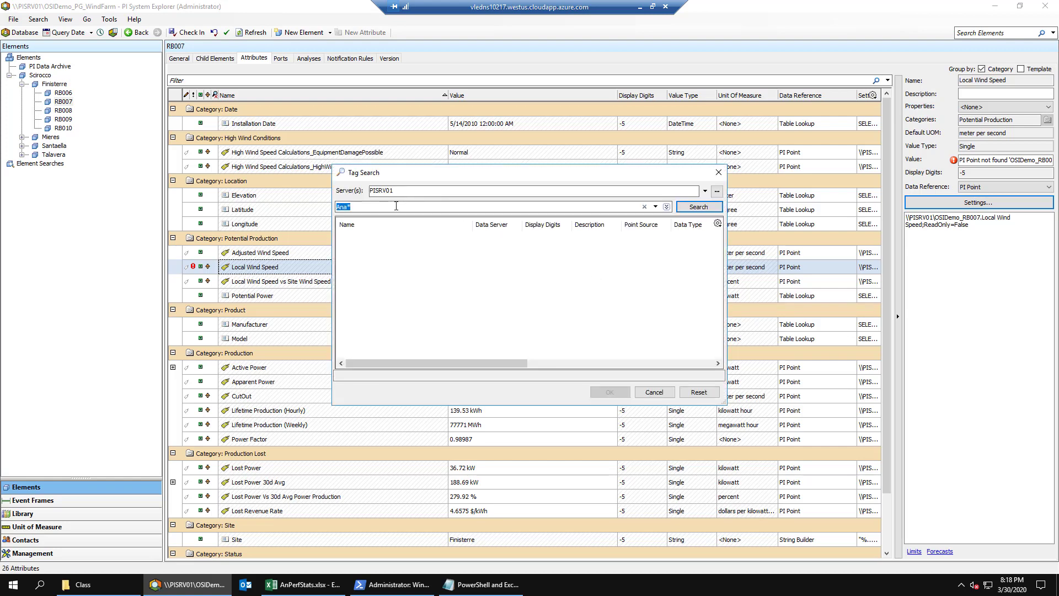
text(NotApplicableTag)
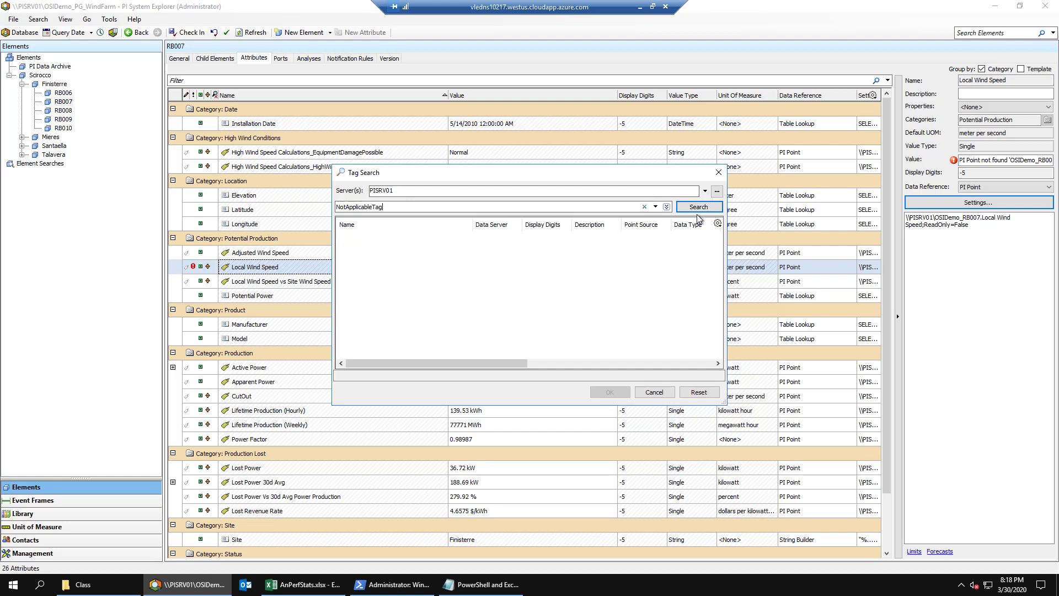
click(698, 206)
click(362, 239)
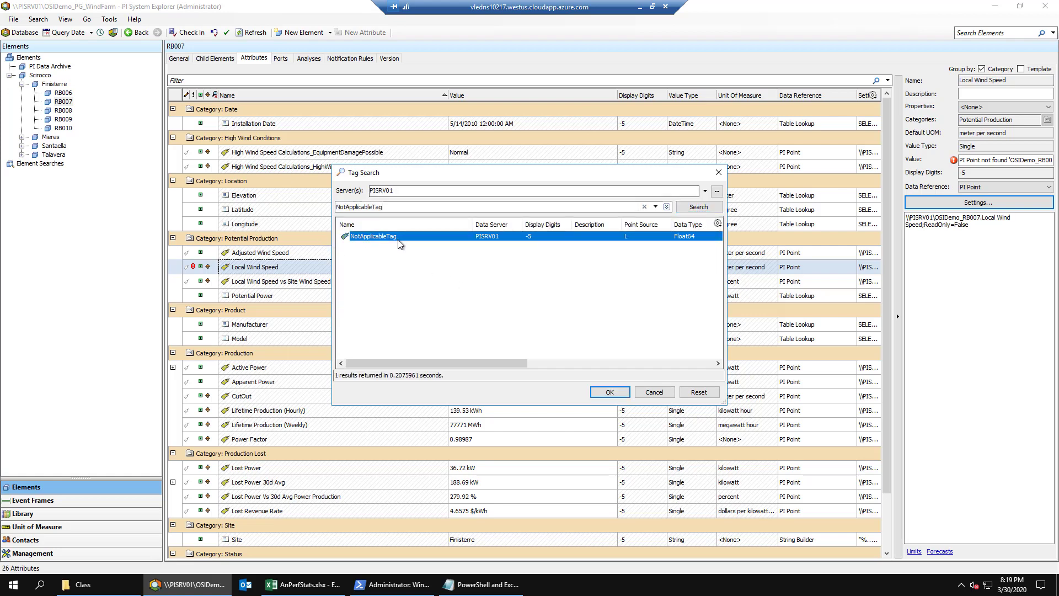
click(609, 391)
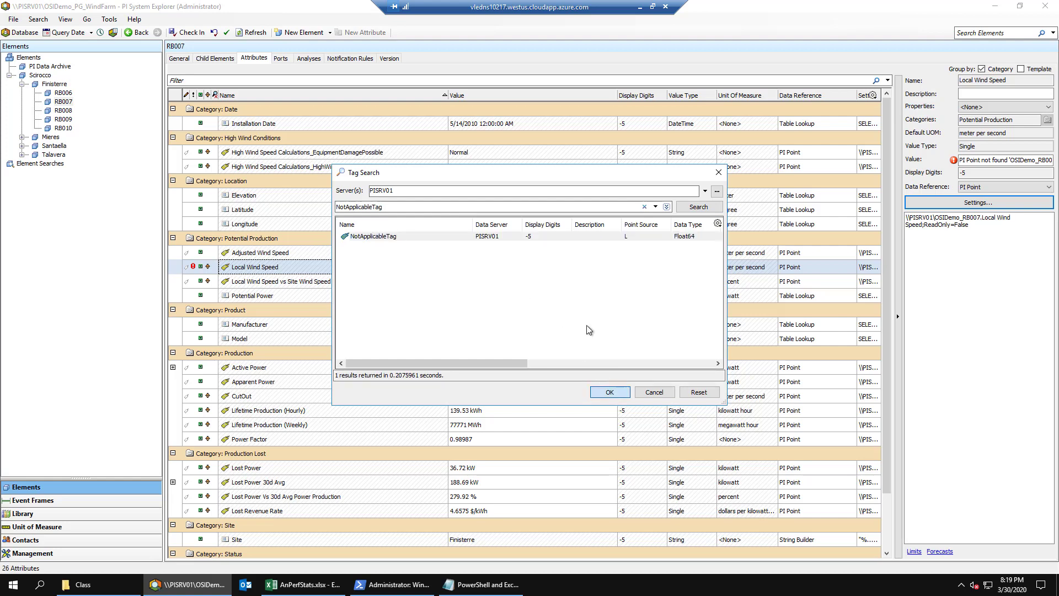
click(547, 388)
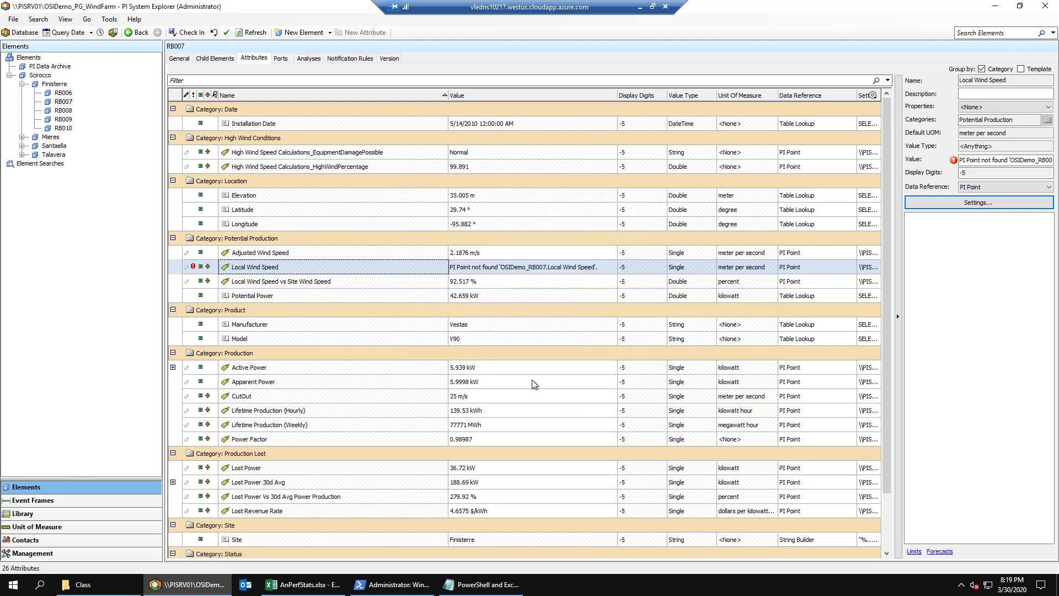
Check in RB007's Local Wind Speed tag mapping change
click(188, 33)
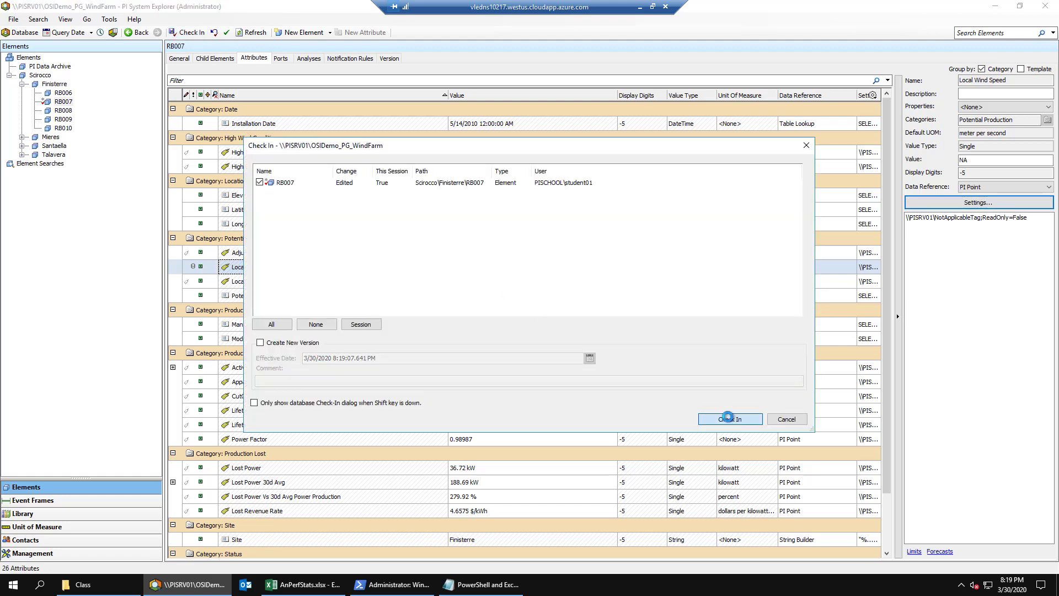
click(730, 419)
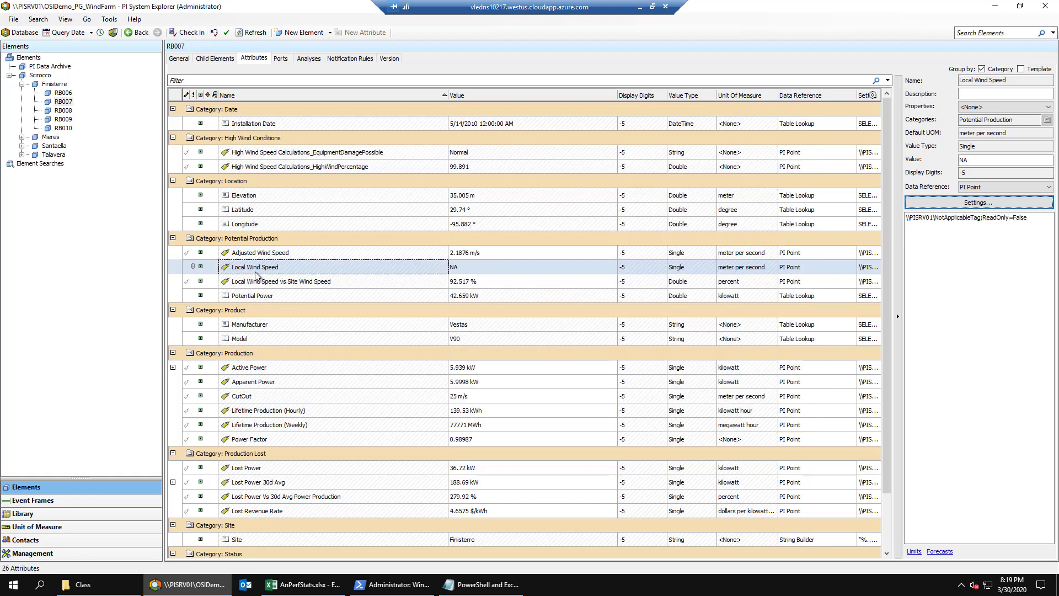
mouse_move(463, 270)
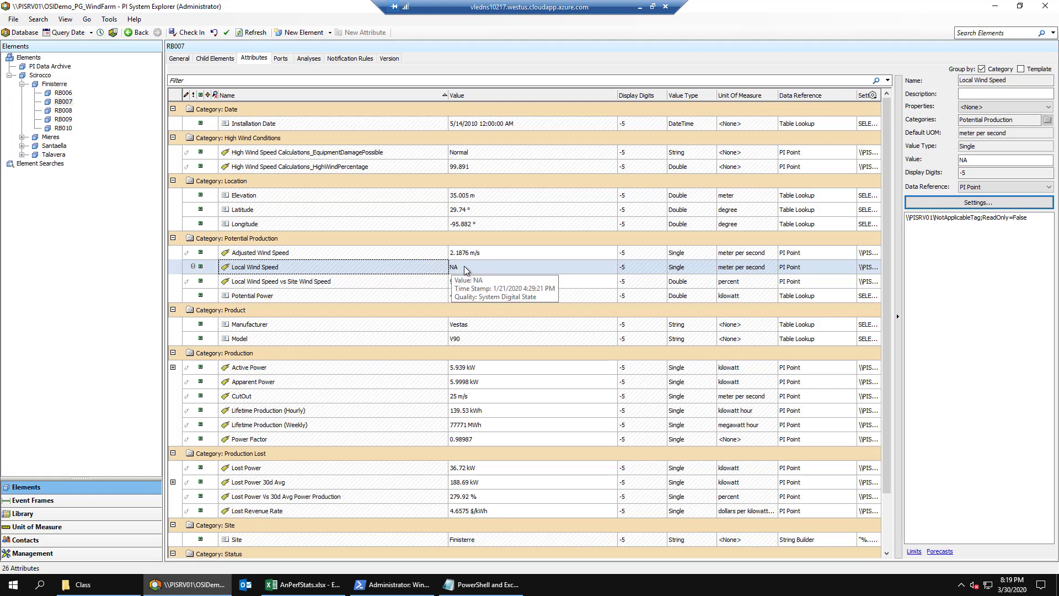
Evaluate RB007's Local Wind Speed vs Site Wind Speed analysis from the Analyses tab
click(307, 59)
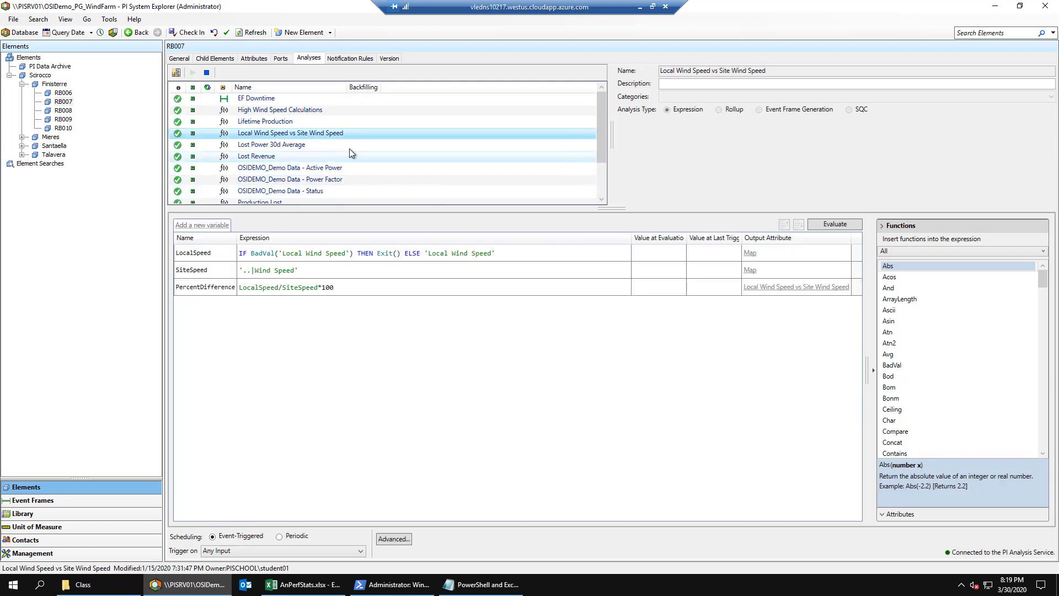
click(824, 224)
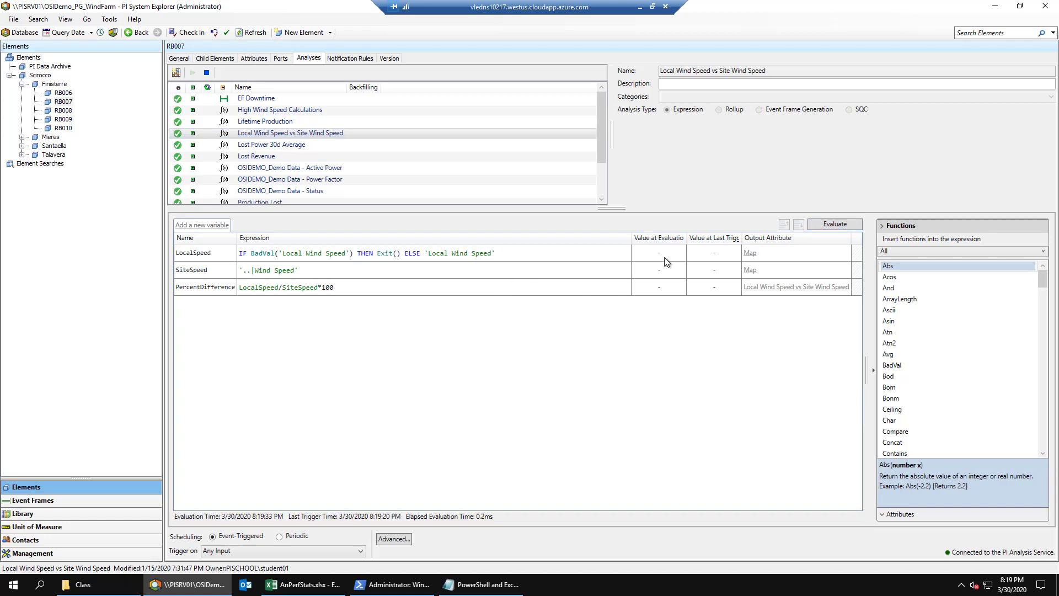